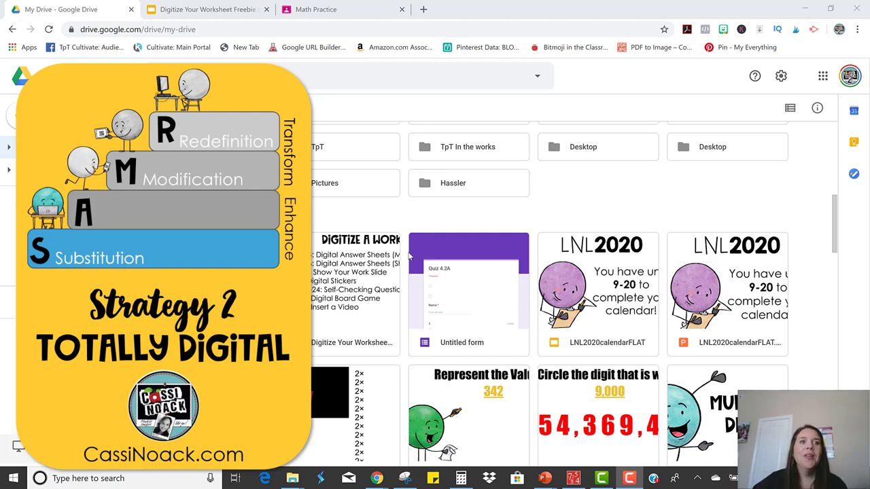
- Show slide 2 of the Digitize Your Worksheet Freebie FLAT deck, the A–D answer sheet
left_click(207, 10)
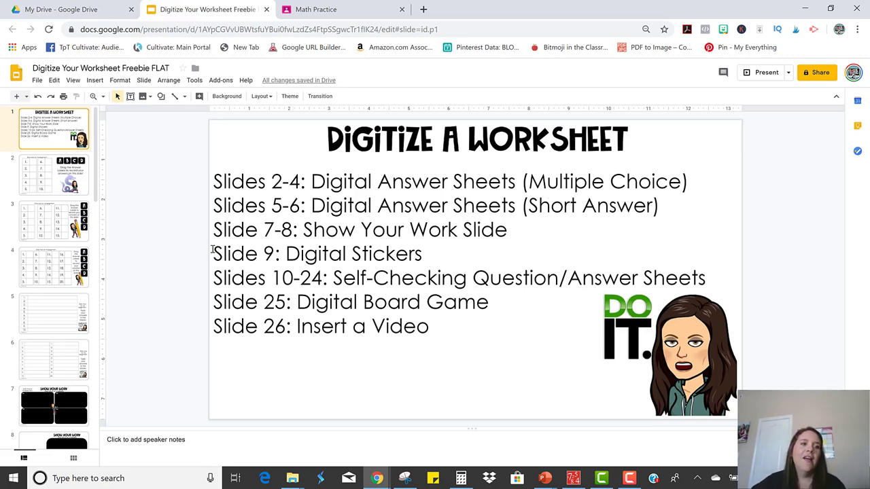
left_click(84, 190)
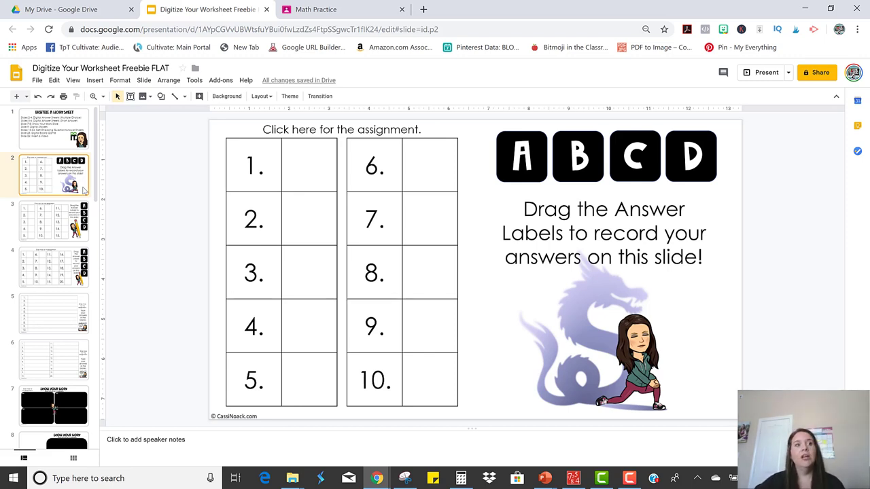
- Make a copy of the presentation named '4.2A Quiz'
left_click(37, 80)
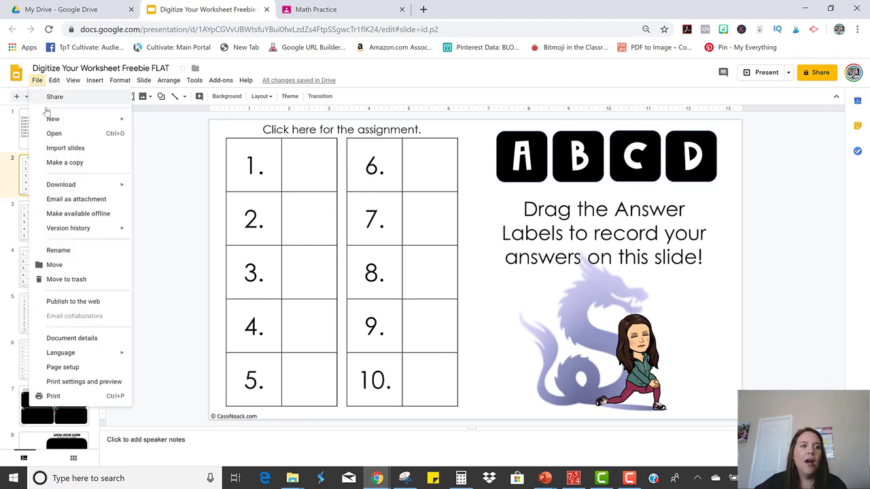
left_click(66, 163)
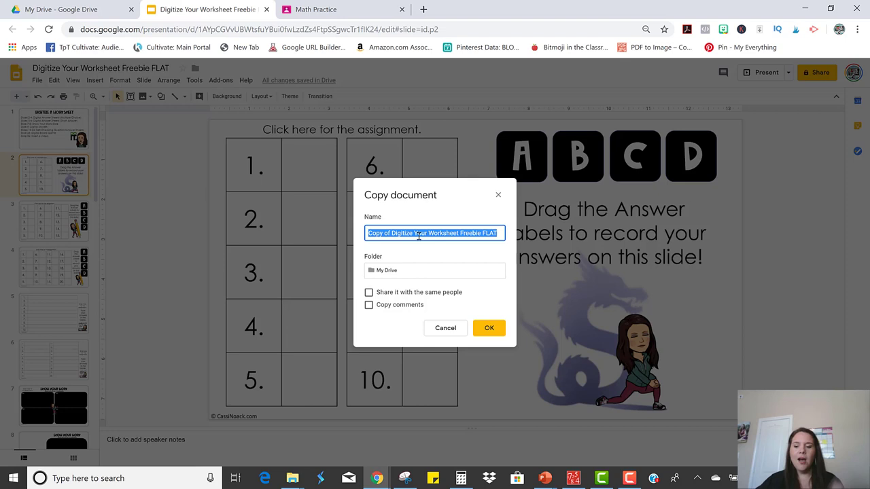
type("4.2A ")
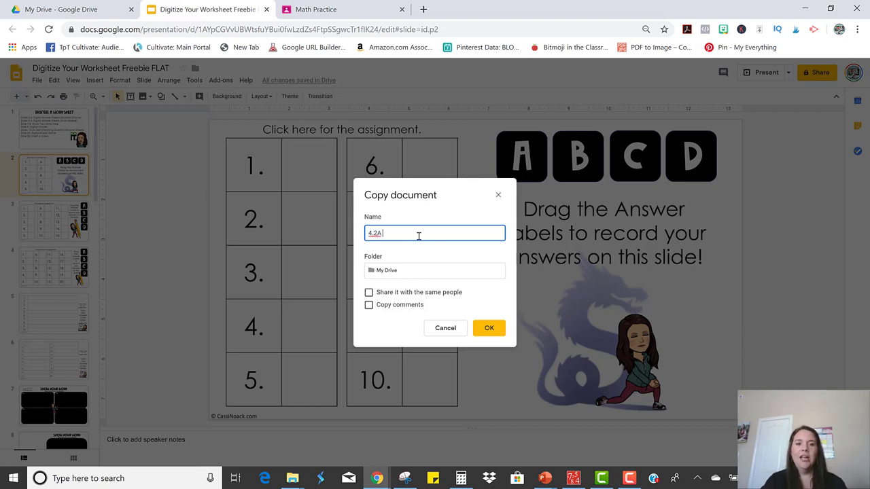
type("Quad")
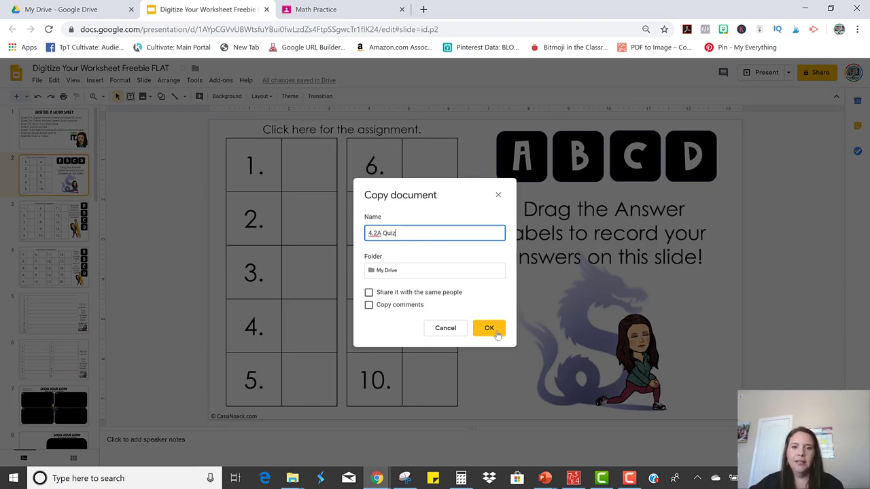
left_click(496, 330)
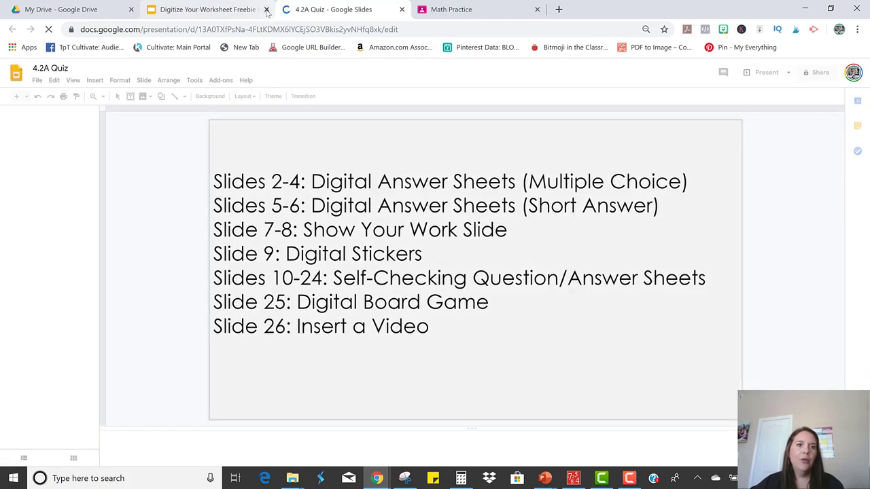
- Close the original deck and delete slides 3–26 and the title slide from the copy
left_click(267, 9)
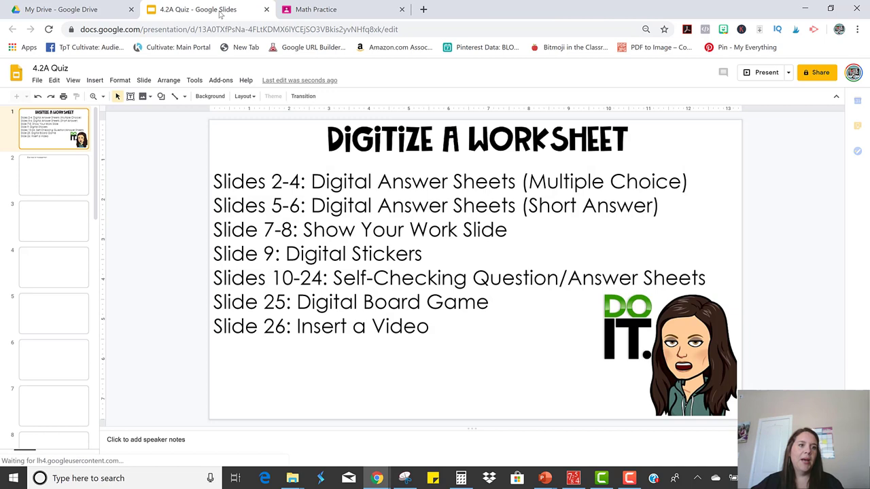
left_click(58, 182)
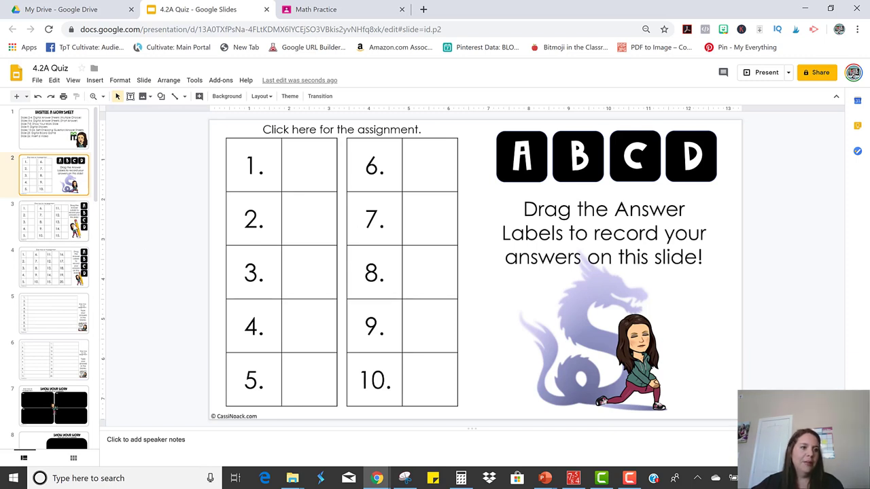
key("Down")
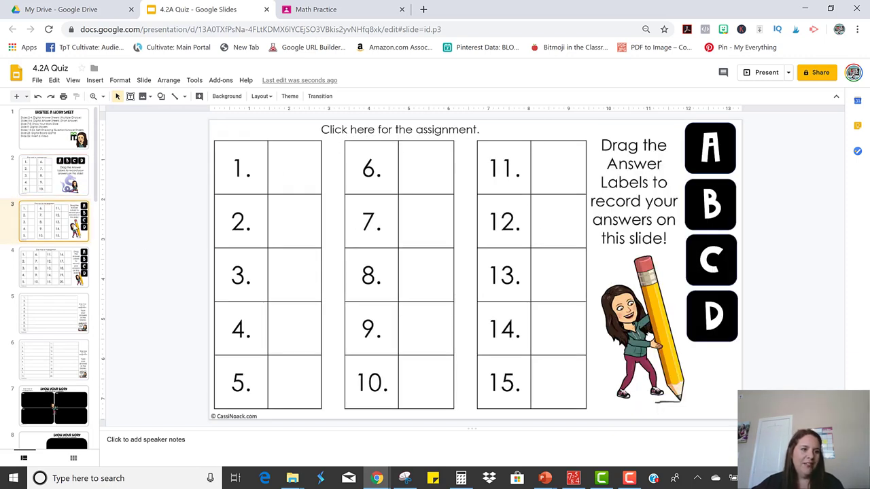
scroll(72, 225, "down", 15)
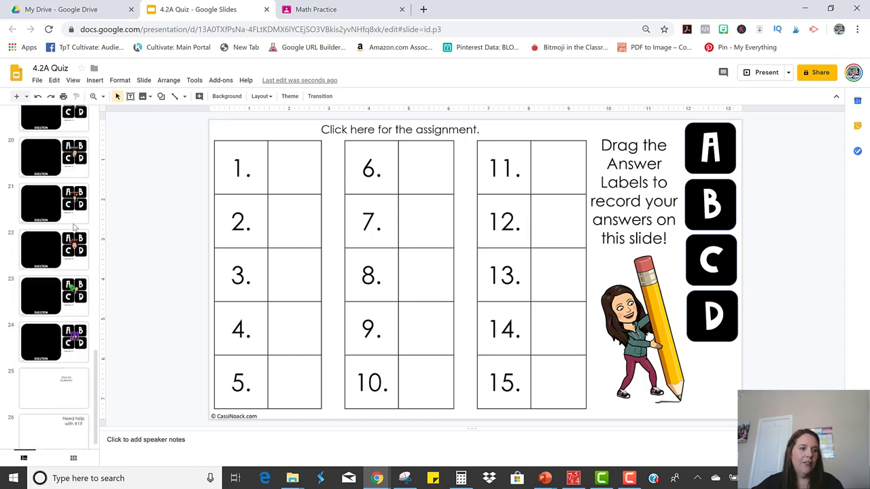
left_click(45, 433, "shift")
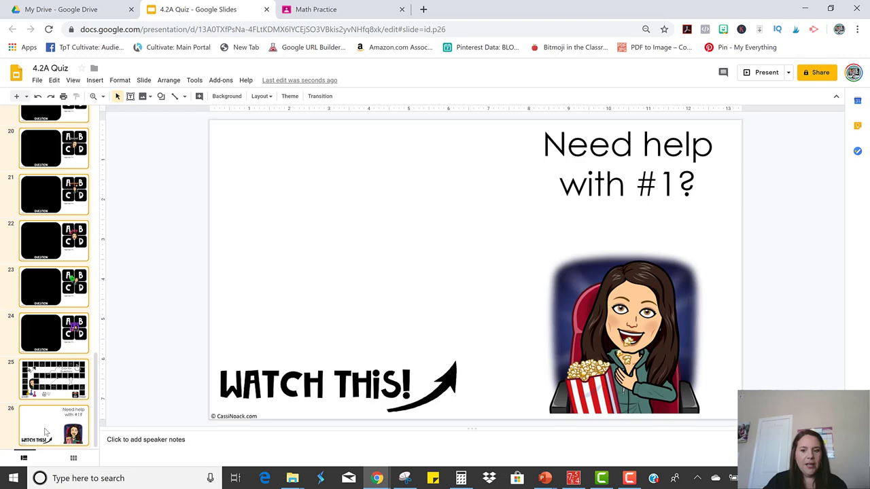
key("Delete")
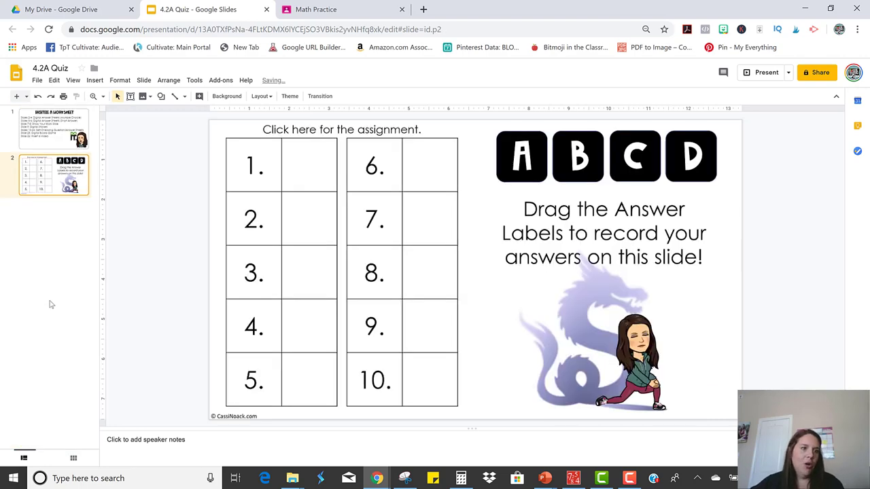
left_click(66, 137)
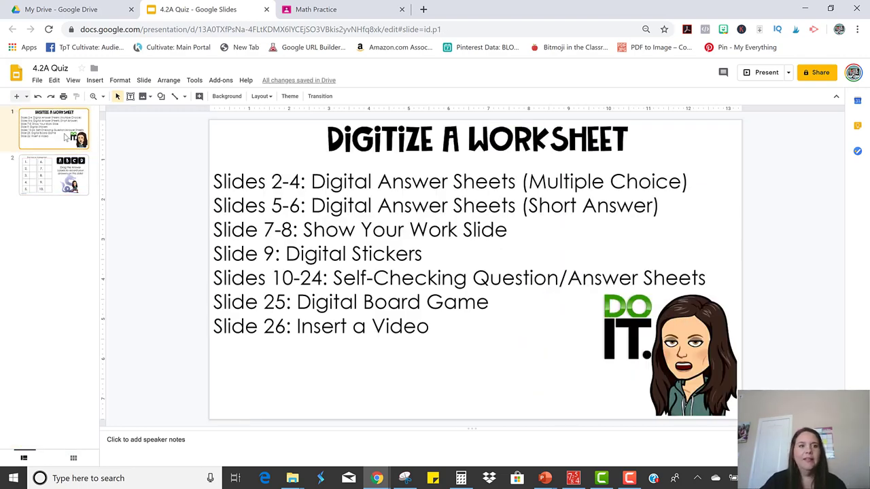
key("Delete")
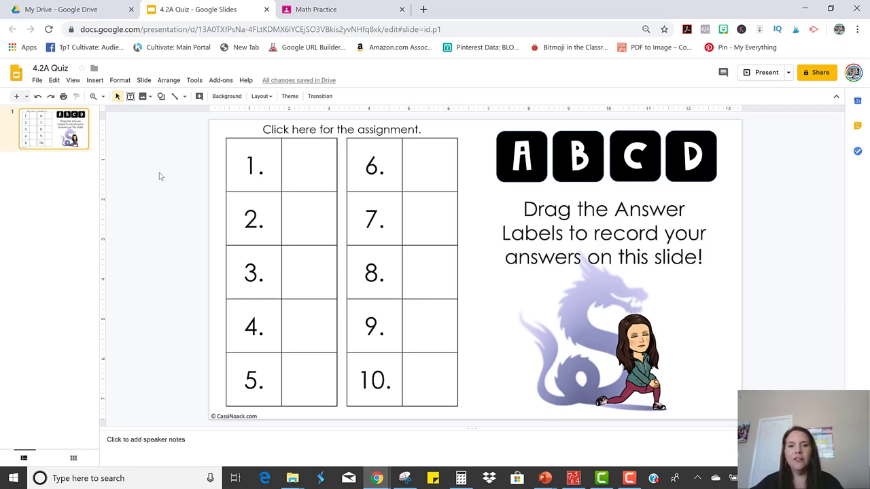
- Select the 'Click here for the assignment' line, then return to My Drive
double_click(353, 131)
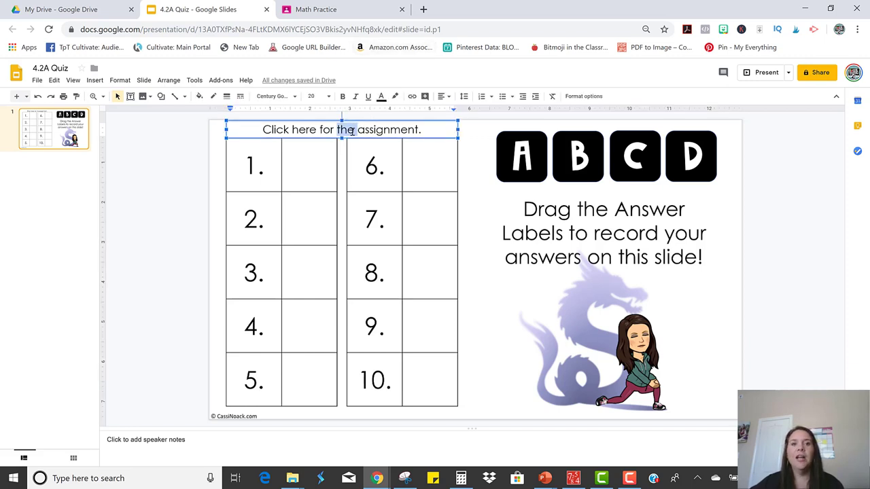
key("ctrl+a")
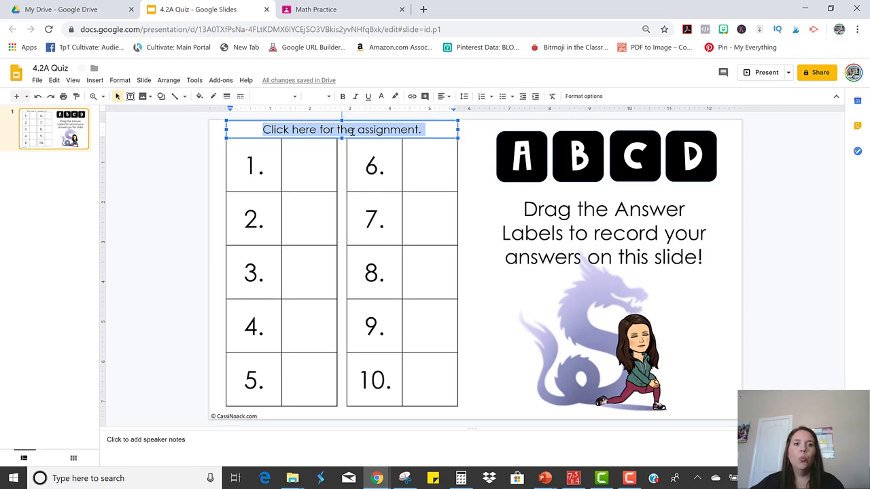
left_click(85, 14)
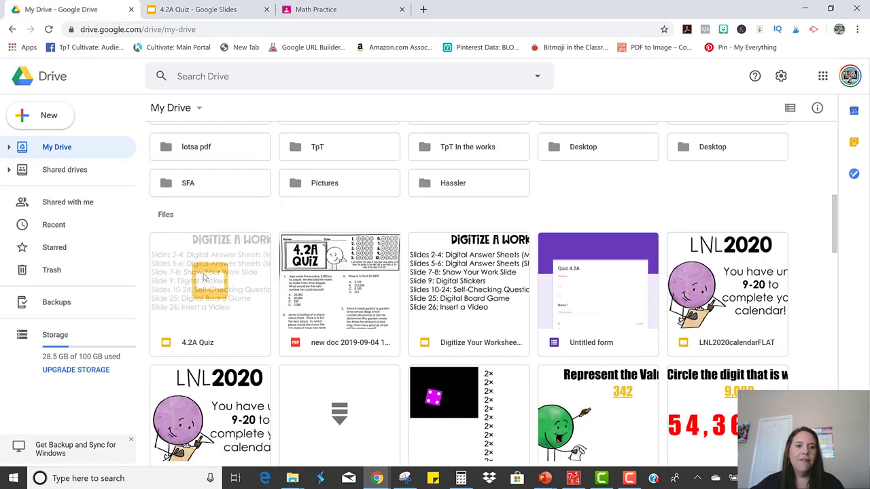
- Turn on link sharing for the quiz PDF, keeping sharing off for 4.2A Quiz
left_click(356, 261)
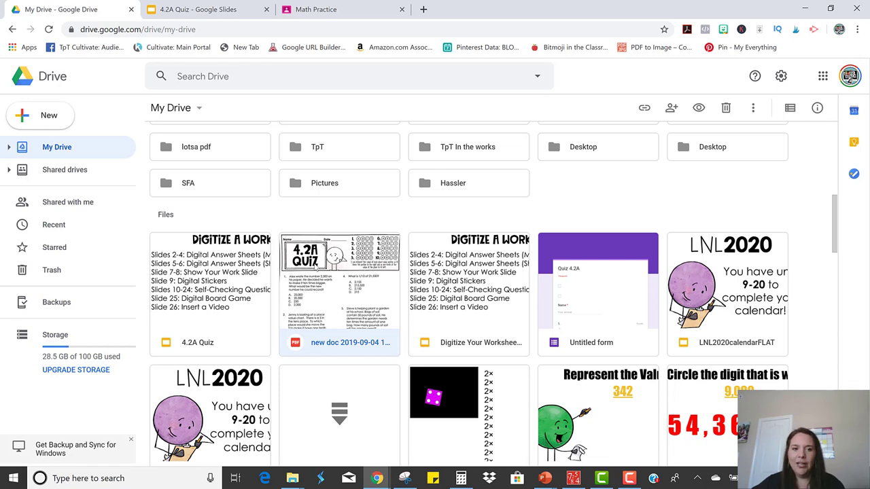
right_click(318, 268)
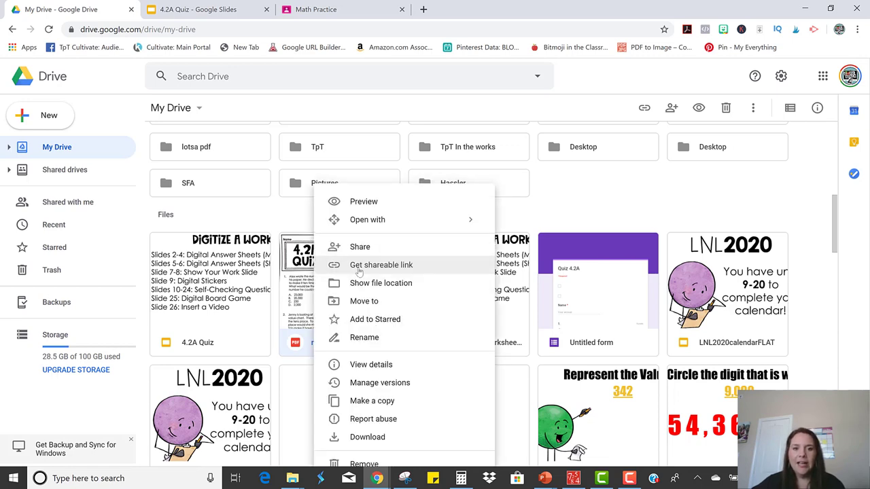
left_click(381, 265)
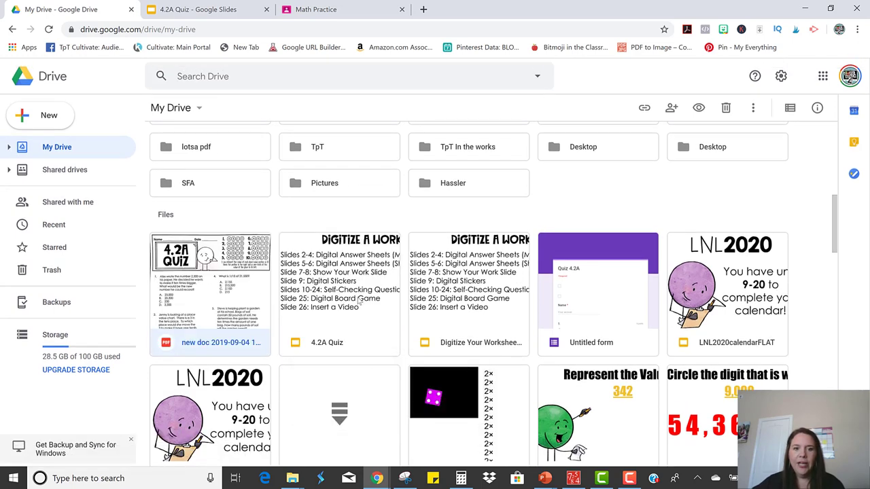
right_click(361, 302)
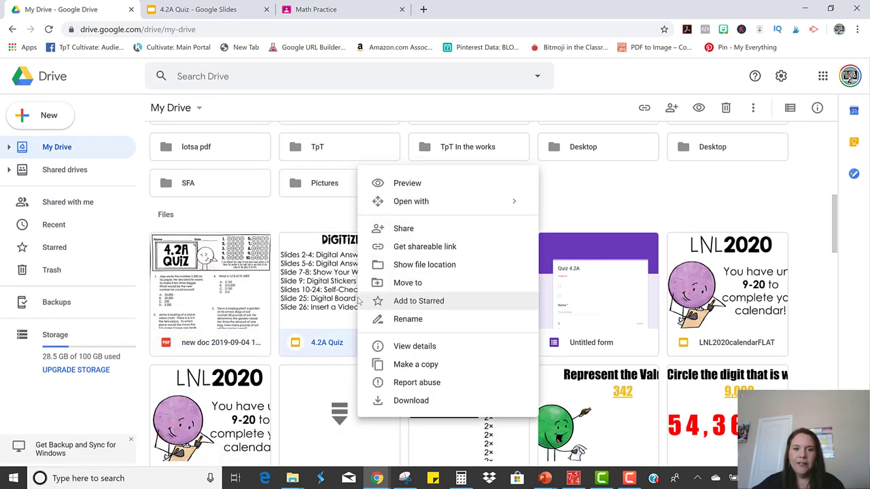
left_click(414, 248)
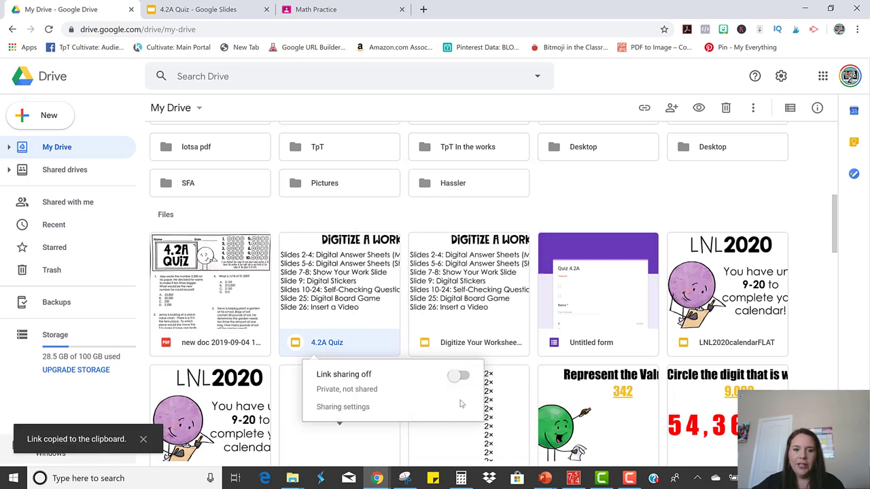
left_click(463, 378)
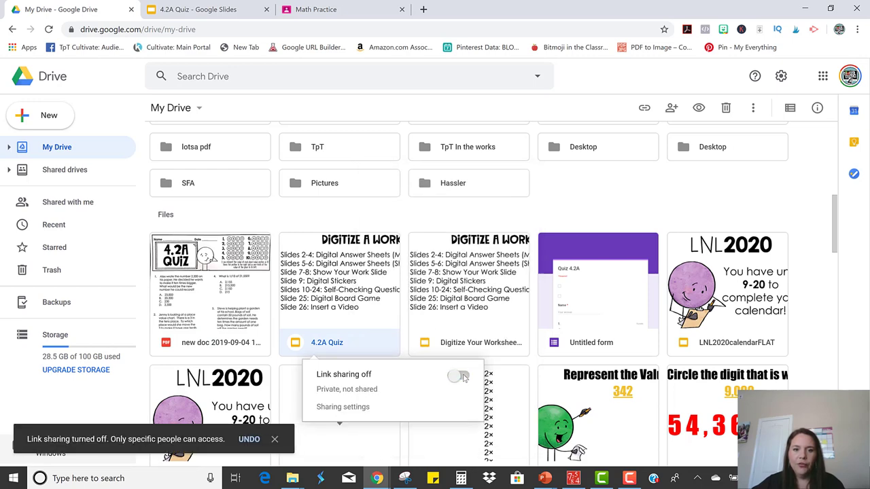
- Copy the quiz PDF's view-only shareable link
right_click(391, 308)
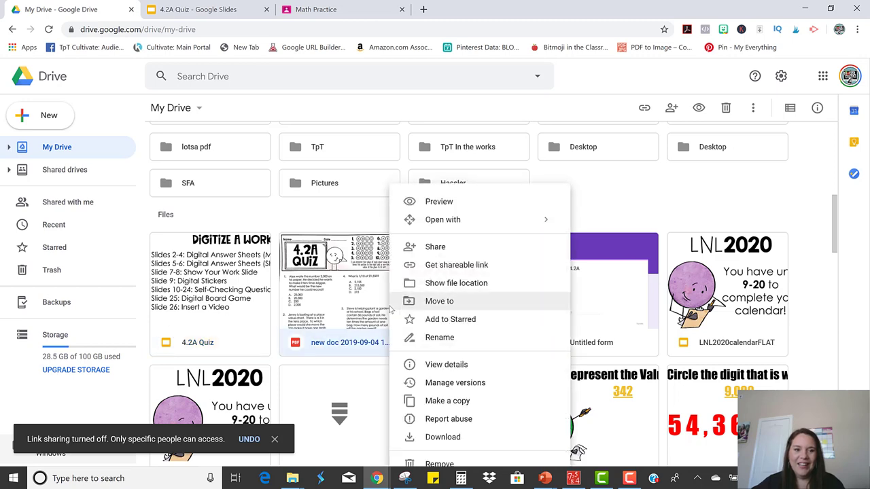
left_click(445, 267)
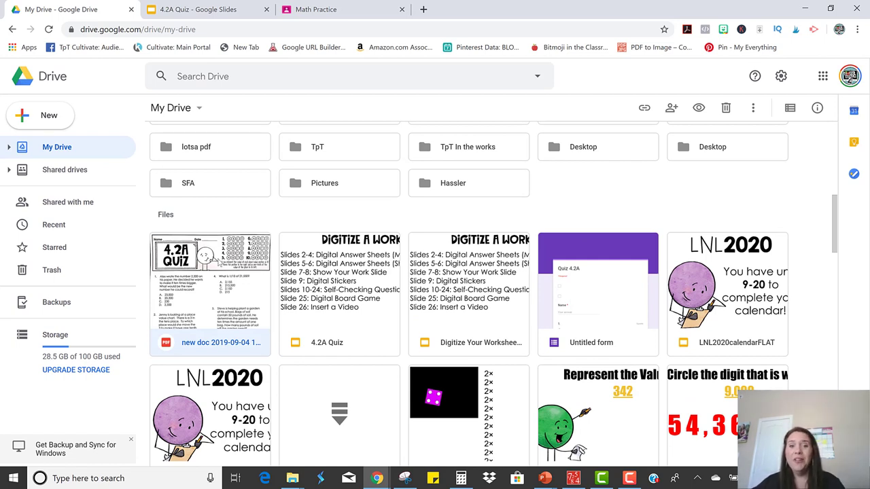
right_click(217, 284)
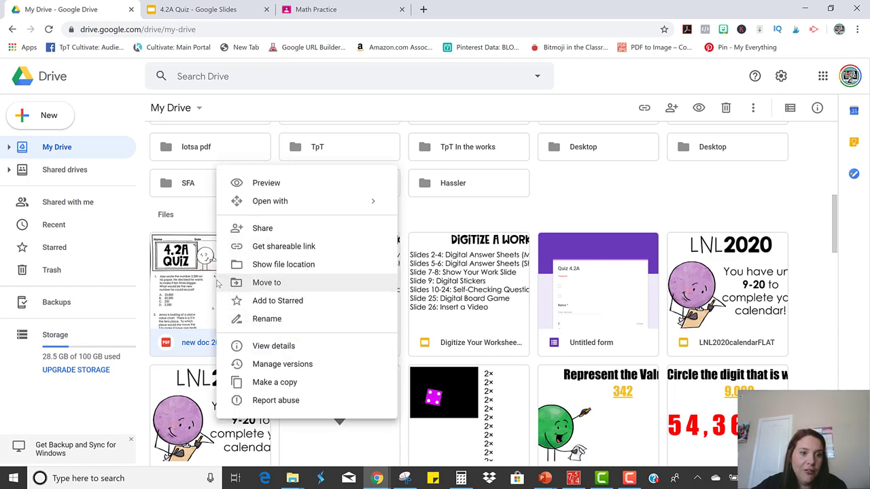
left_click(254, 248)
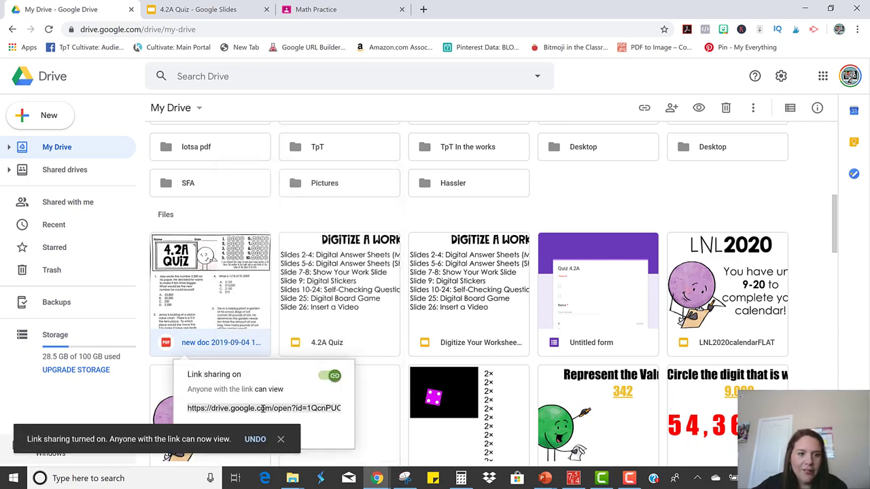
- Link the 'Click here for the assignment.' line to the copied quiz PDF URL
left_click(229, 11)
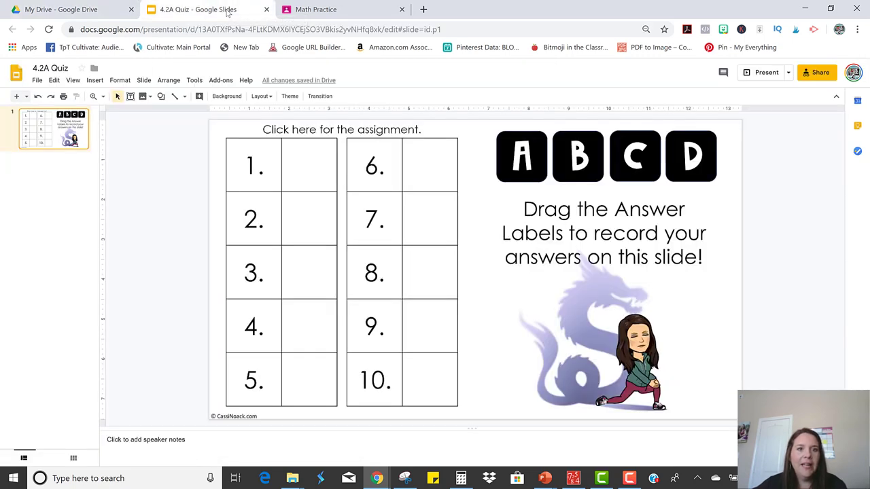
triple_click(311, 129)
left_click(412, 96)
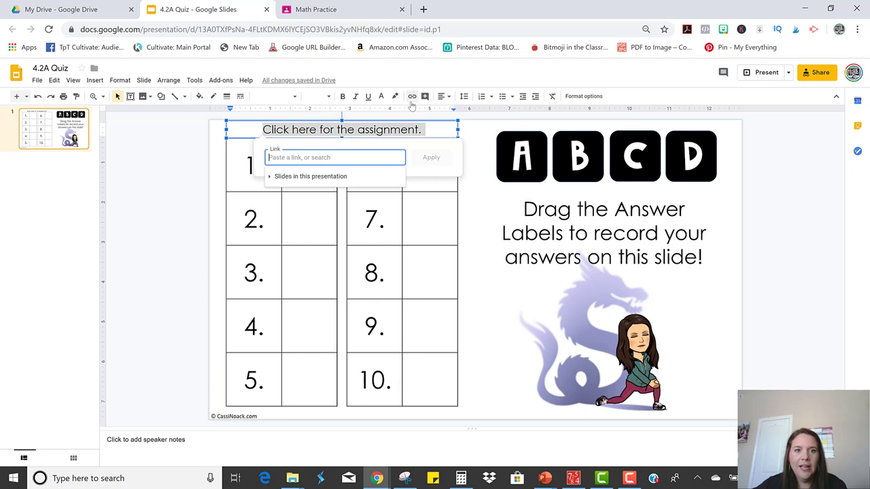
key("ctrl+v")
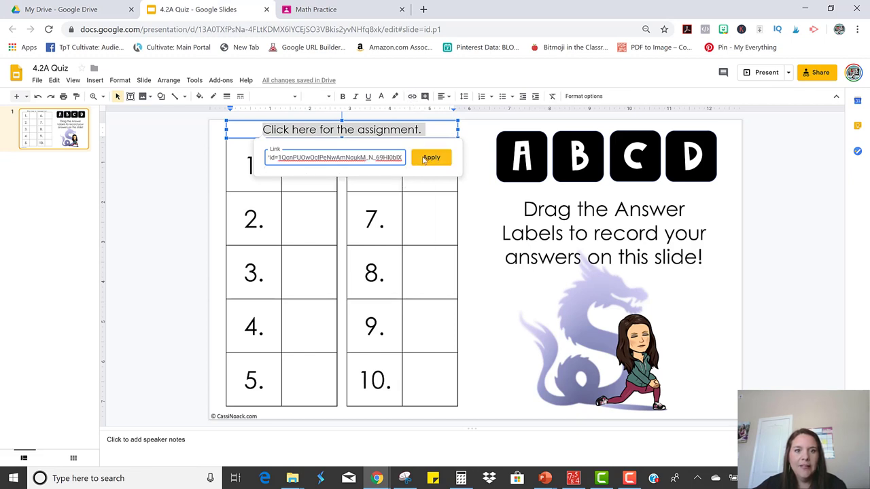
left_click(423, 160)
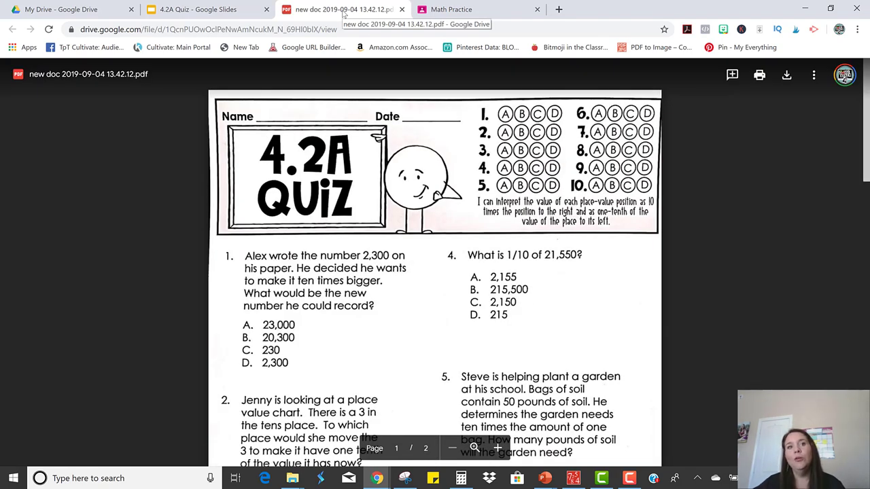
- Compare the linked quiz PDF with the slide, then deselect the assignment line
left_click(197, 10)
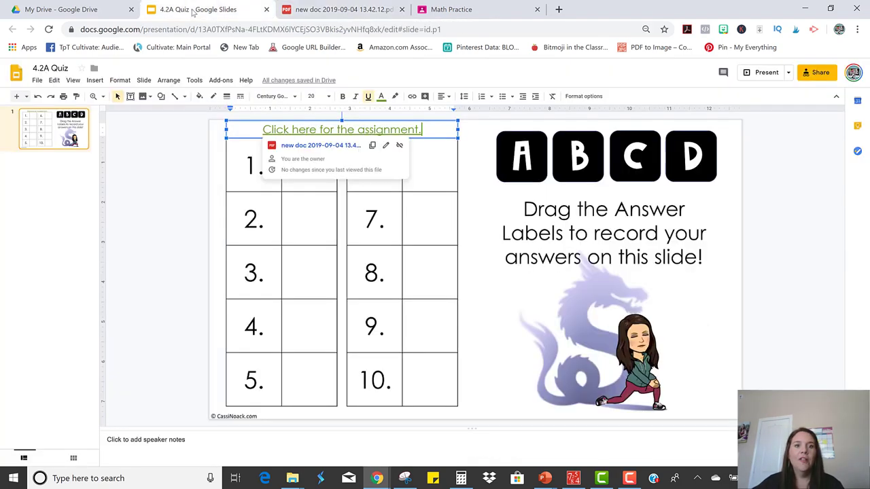
left_click(333, 8)
left_click(231, 13)
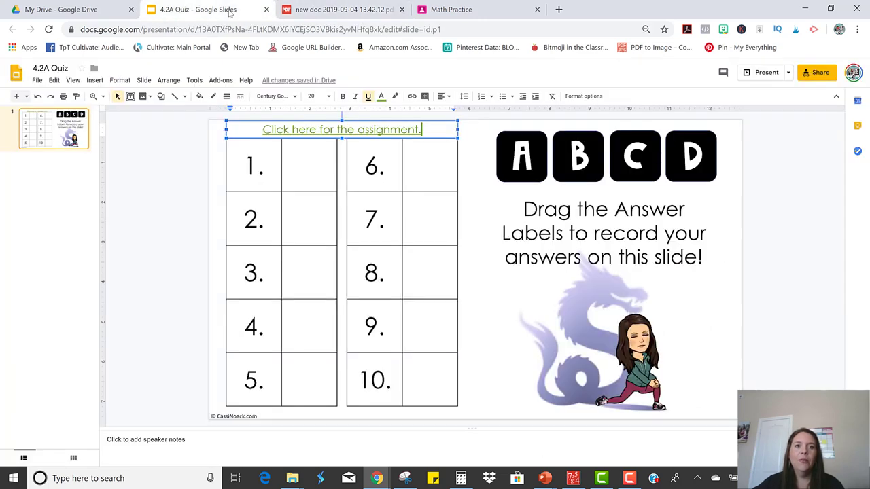
left_click(340, 8)
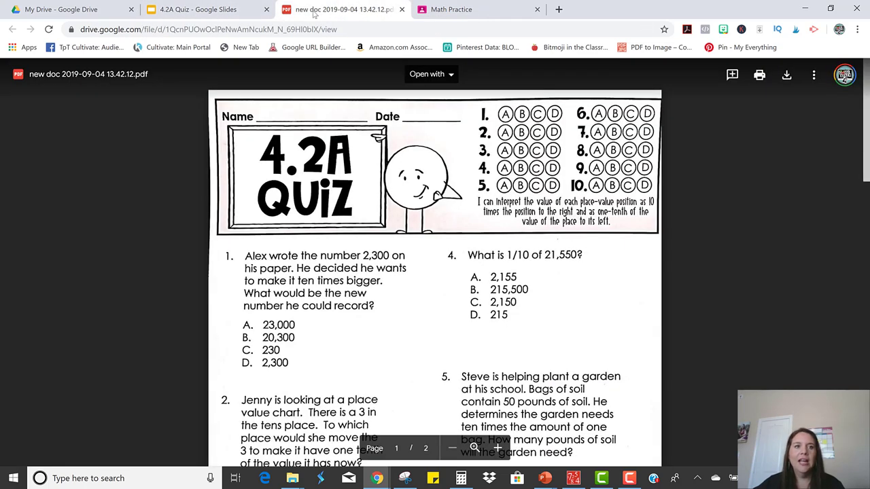
left_click(224, 15)
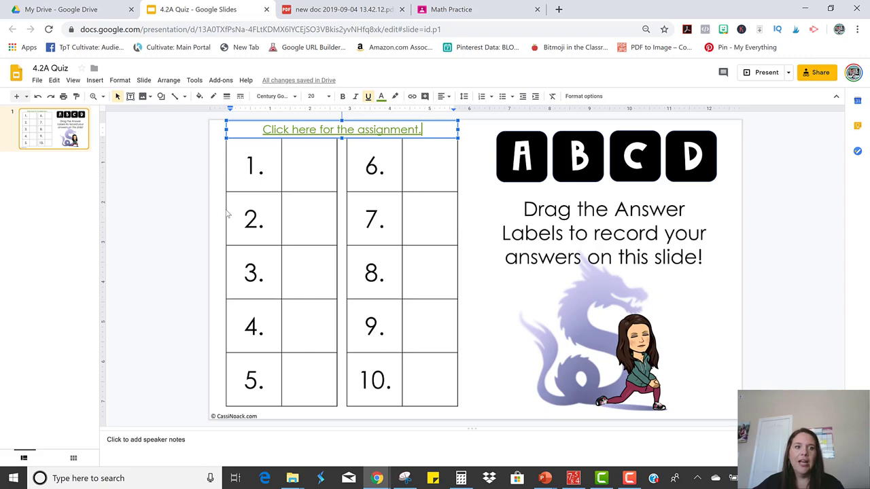
left_click(178, 208)
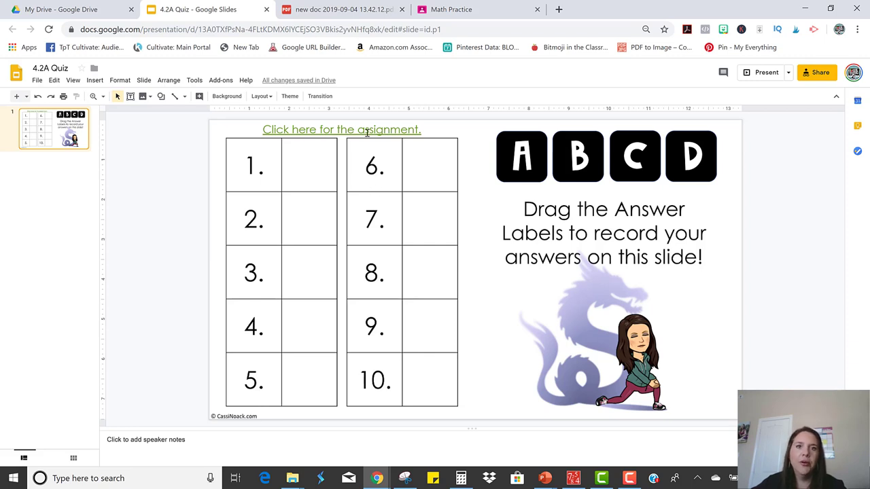
- Create a new Math Practice assignment titled '4.2A Quiz'
left_click(476, 9)
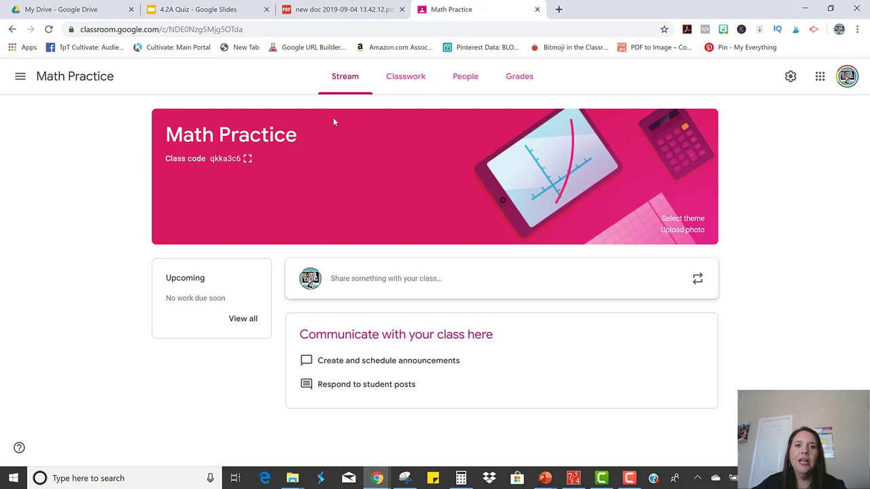
left_click(416, 77)
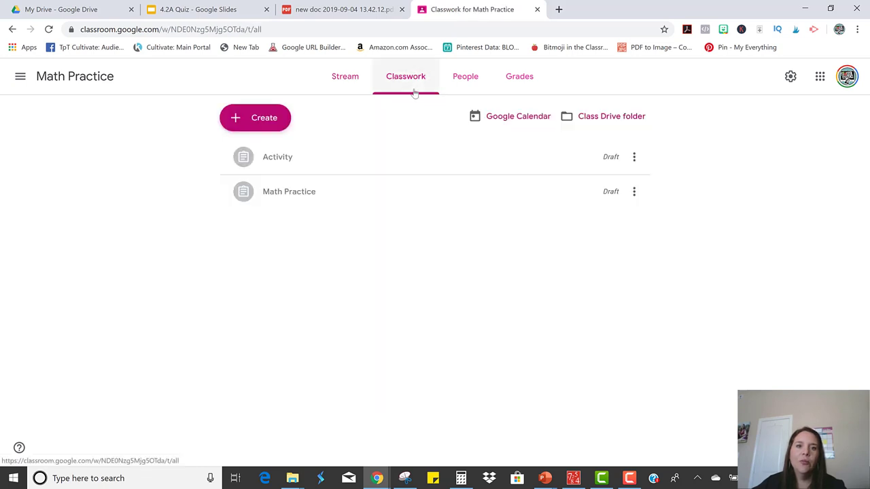
left_click(280, 121)
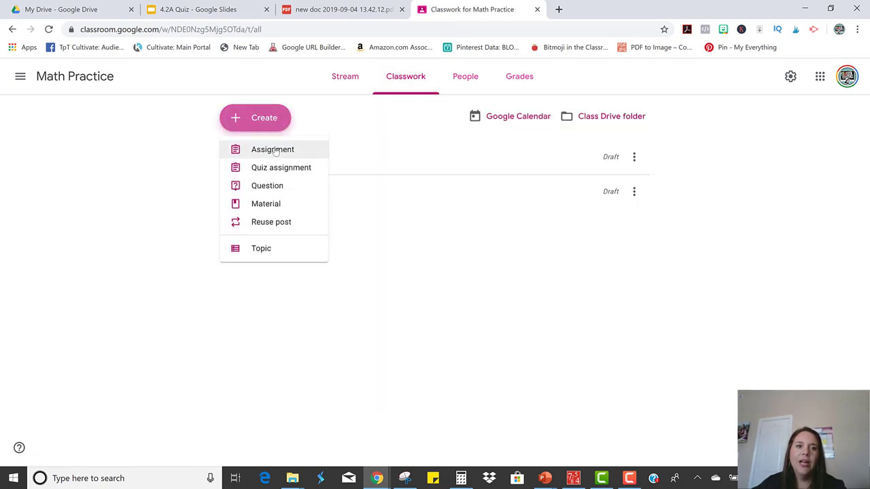
left_click(274, 150)
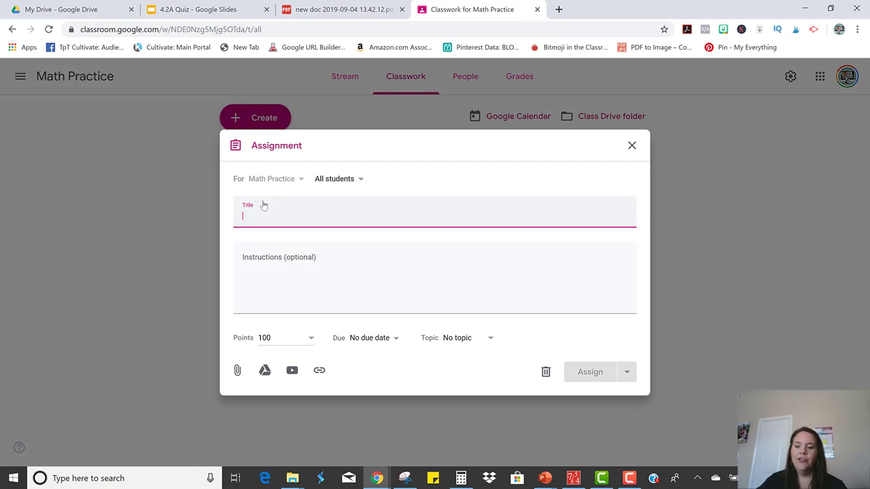
type("4.3A")
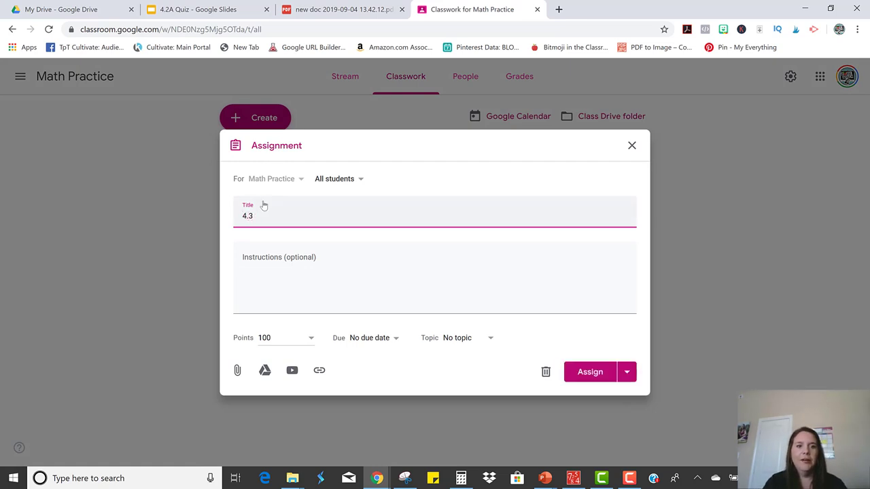
key("BackSpace")
key("BackSpace")
key("BackSpace")
type("4.2A ")
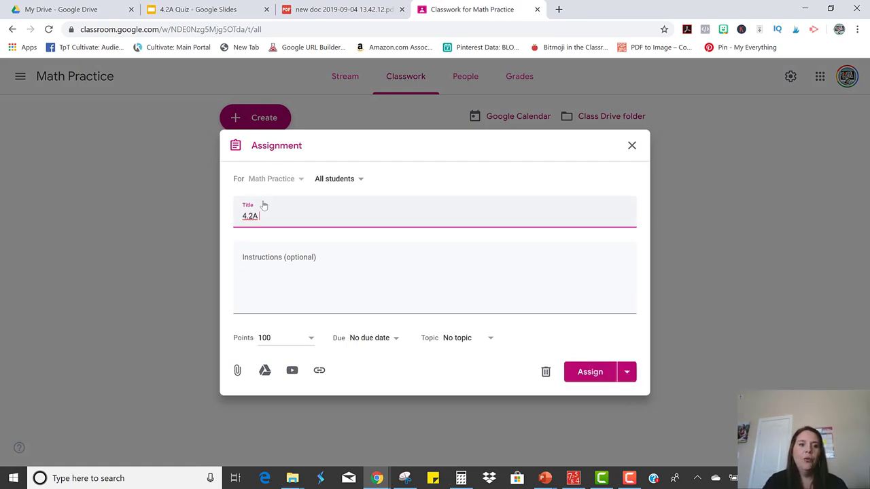
type("Quiz")
- Attach the 4.2A Quiz slides file from Google Drive to the assignment
left_click(264, 374)
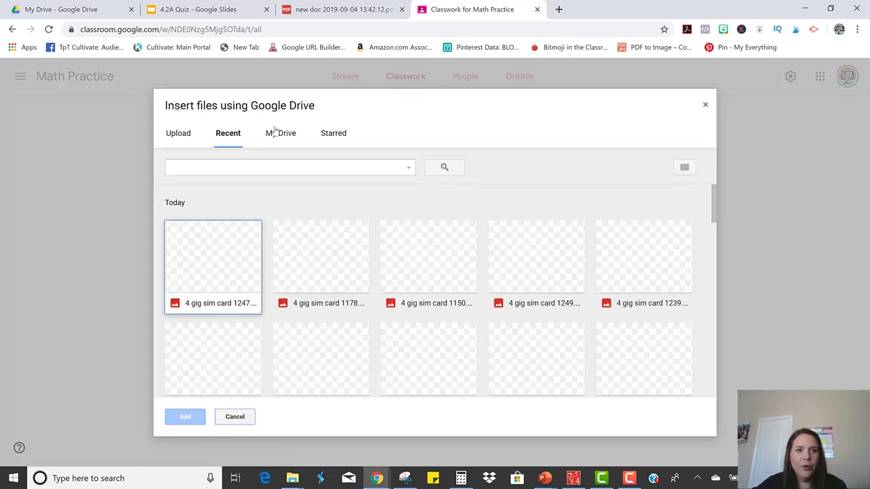
left_click(274, 132)
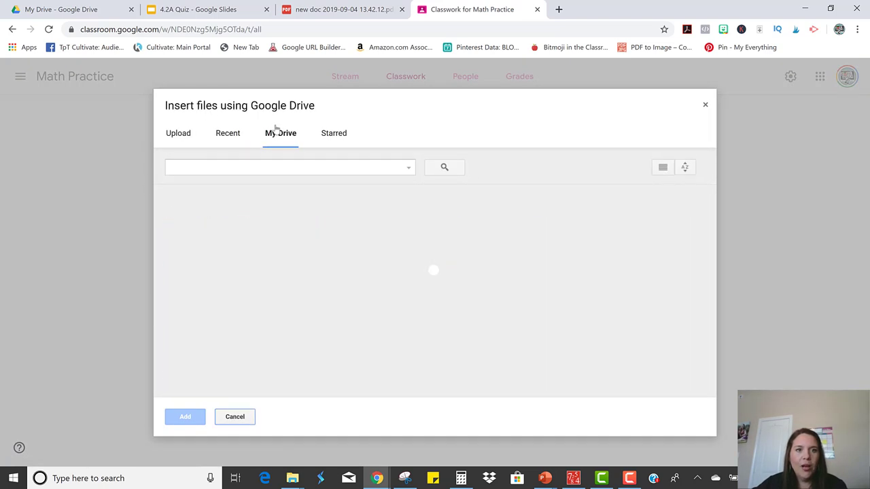
scroll(293, 224, "down", 2)
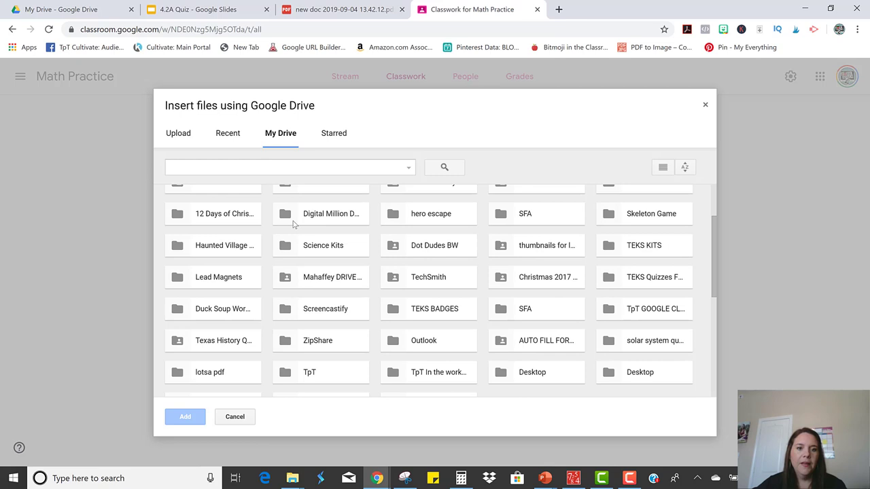
scroll(293, 224, "down", 5)
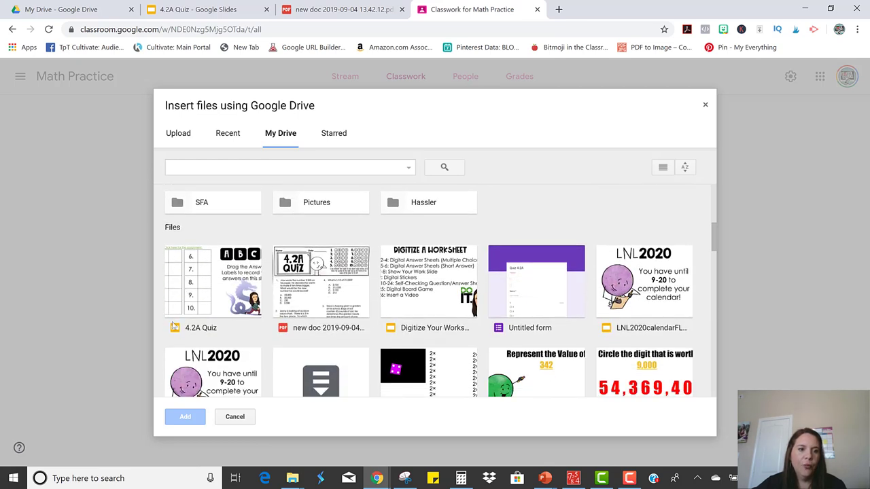
left_click(197, 299)
left_click(178, 417)
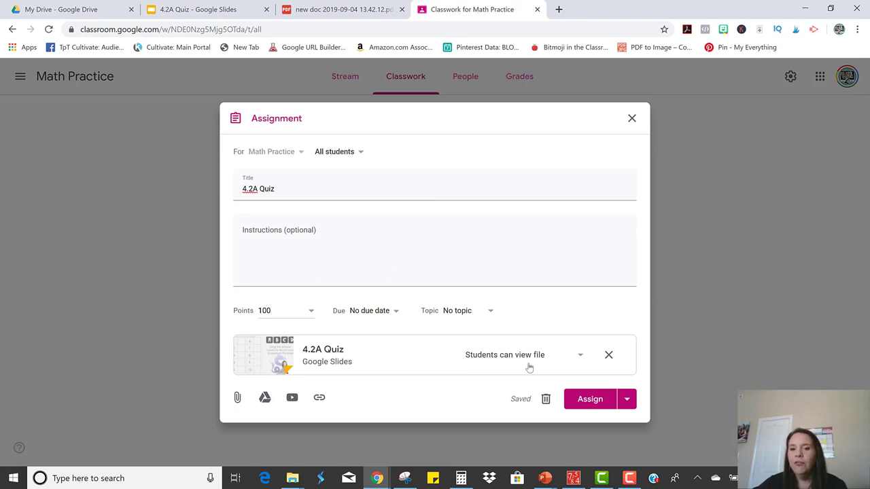
- Set the attachment to 'Make a copy for each student', assign it, and return to the slides
left_click(577, 360)
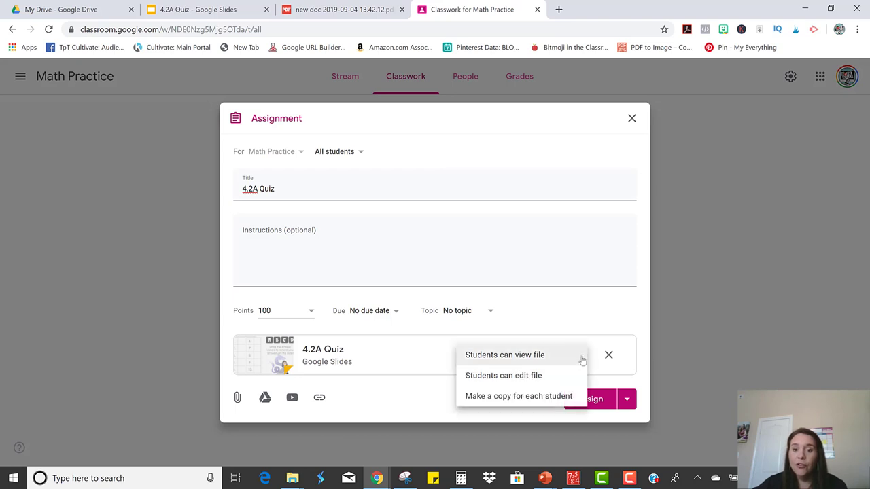
left_click(557, 398)
left_click(592, 401)
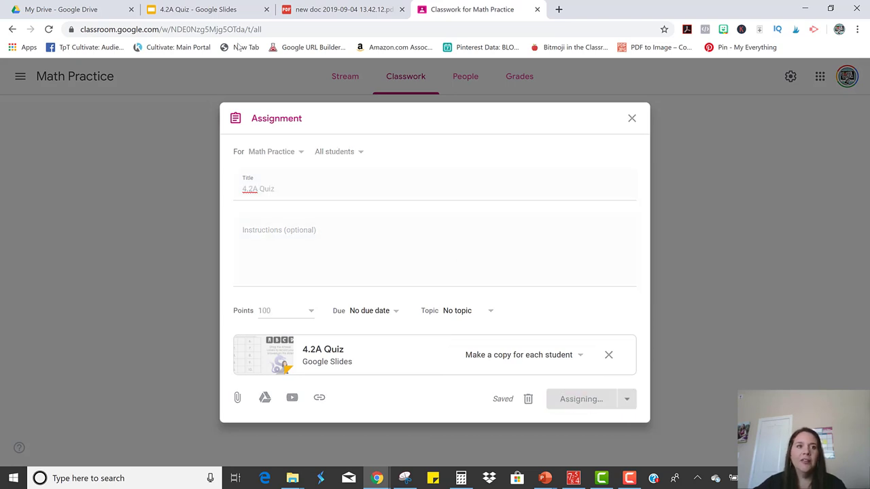
left_click(197, 10)
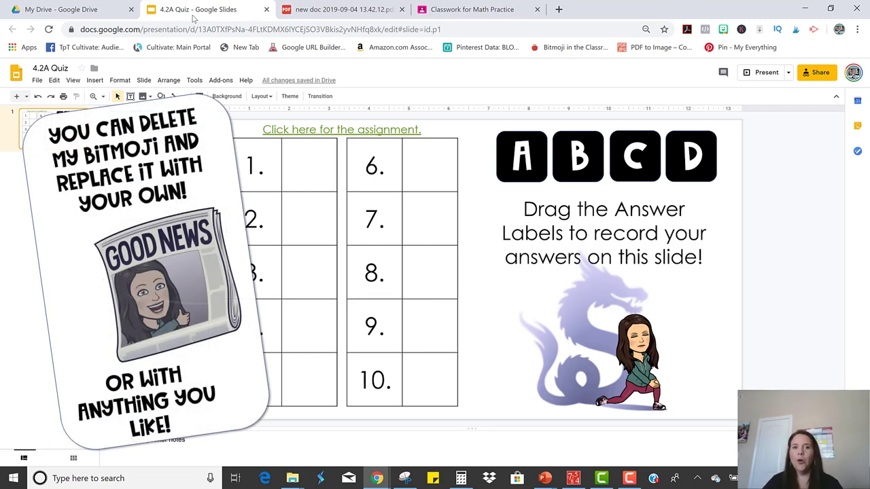
- Check the assignment link, then drag labels A, B and C into answer boxes 1, 2 and 3
left_click(315, 129)
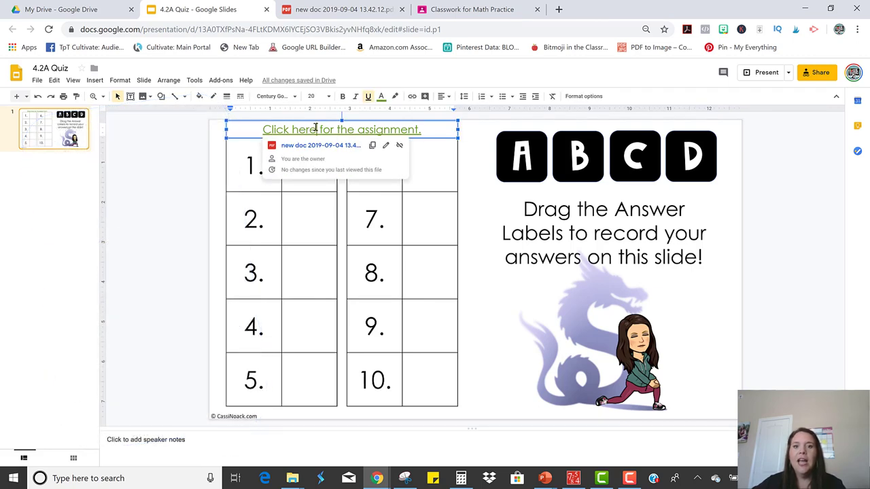
left_click(776, 195)
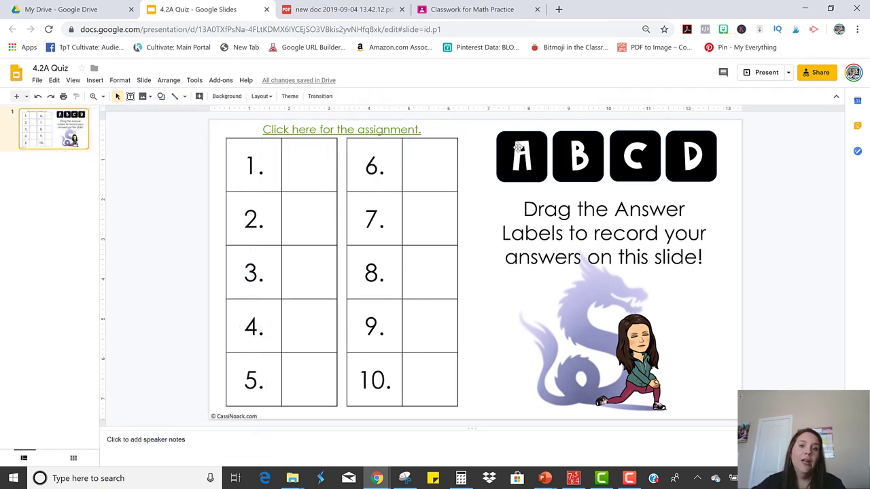
left_click_drag(522, 148, 314, 159)
left_click_drag(560, 160, 300, 217)
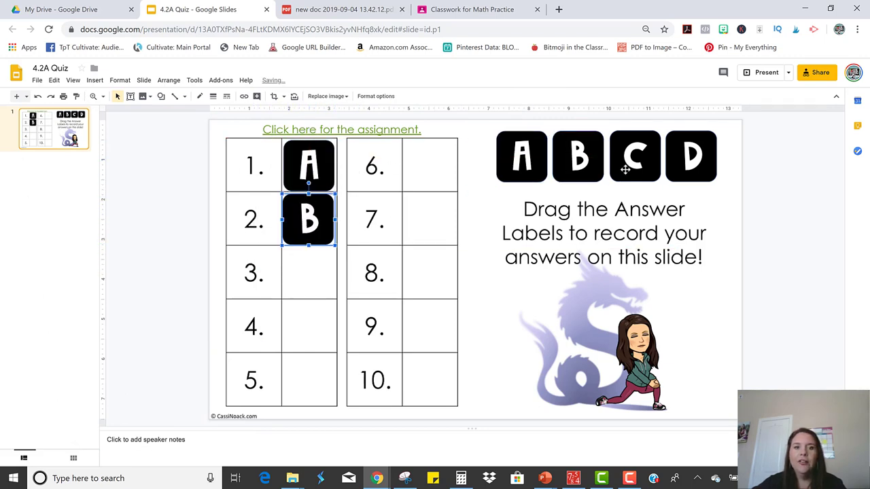
left_click_drag(624, 170, 296, 283)
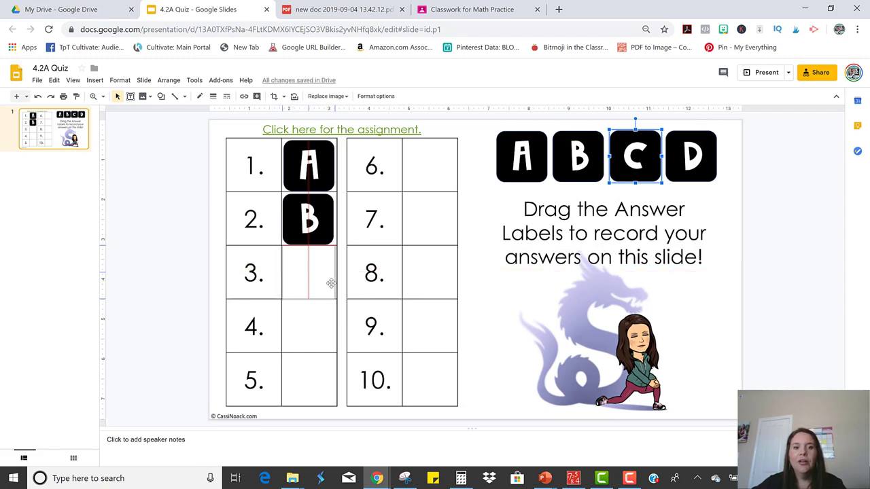